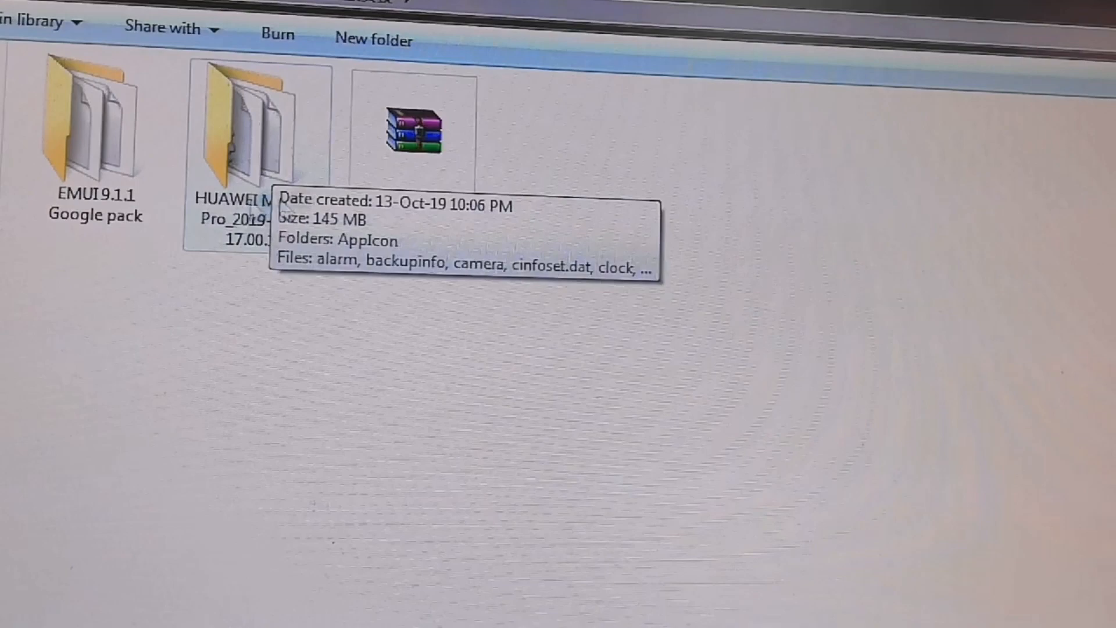
- Inspect the HUAWEI Mate 30 Pro backup folder and return to 华为谷歌安装
double_click(280, 206)
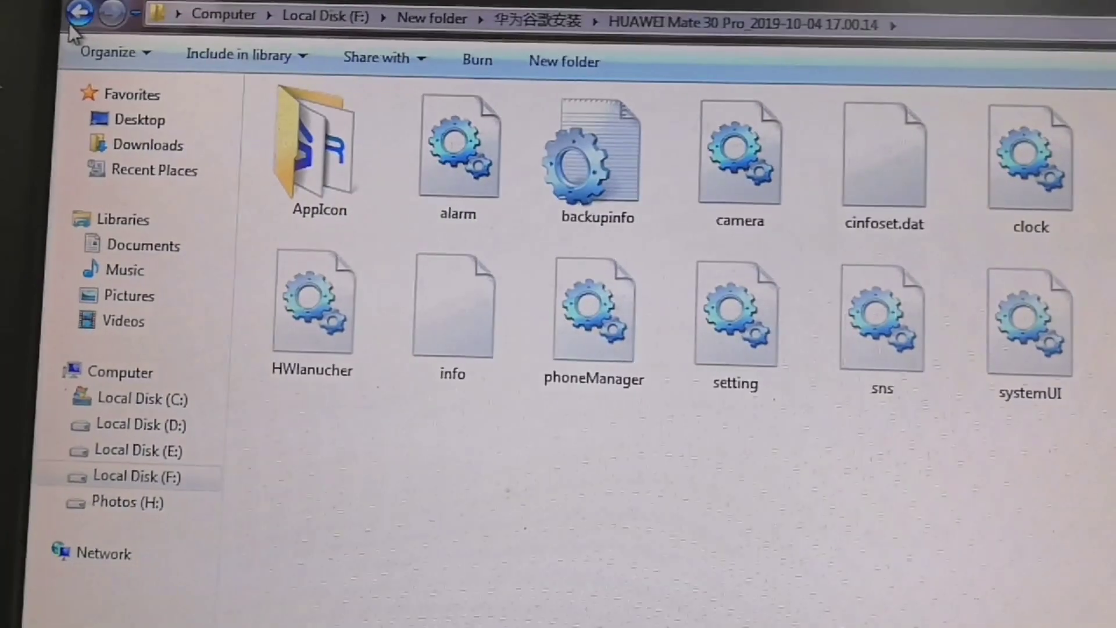
left_click(76, 13)
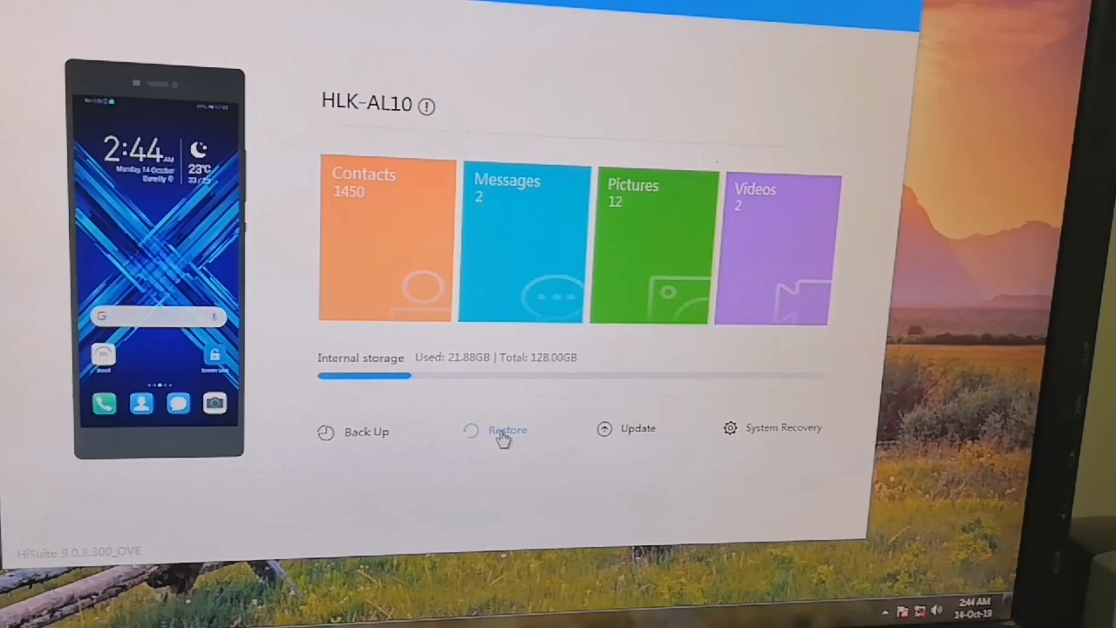
- Start a restore and choose the Mate 30 Pro backup for the HLK-AL10 phone
left_click(505, 438)
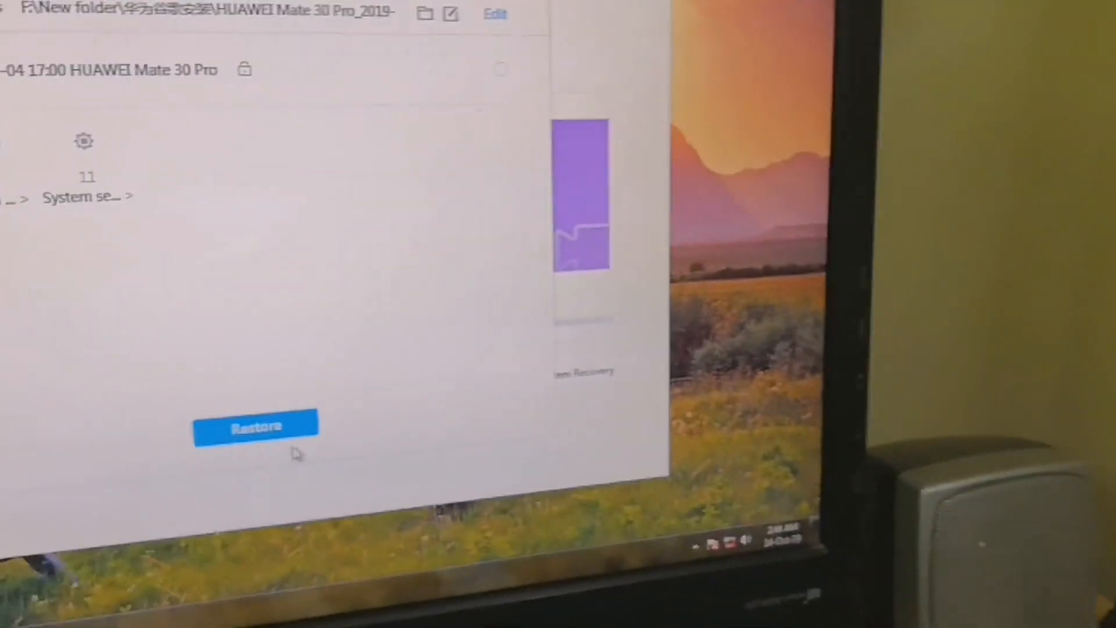
left_click(321, 452)
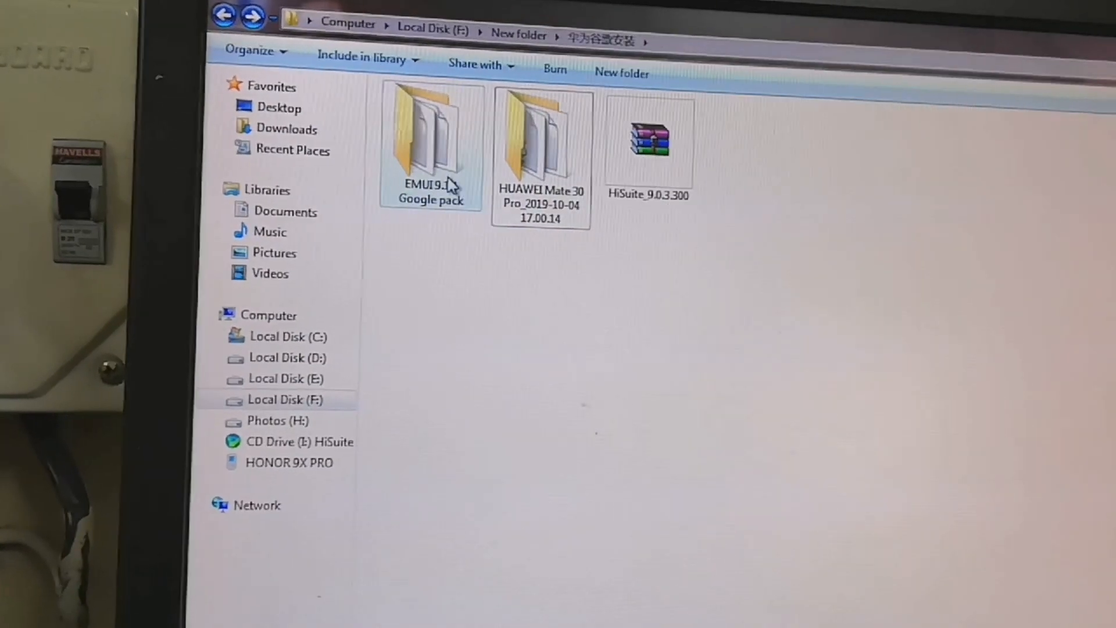
mouse_move(435, 143)
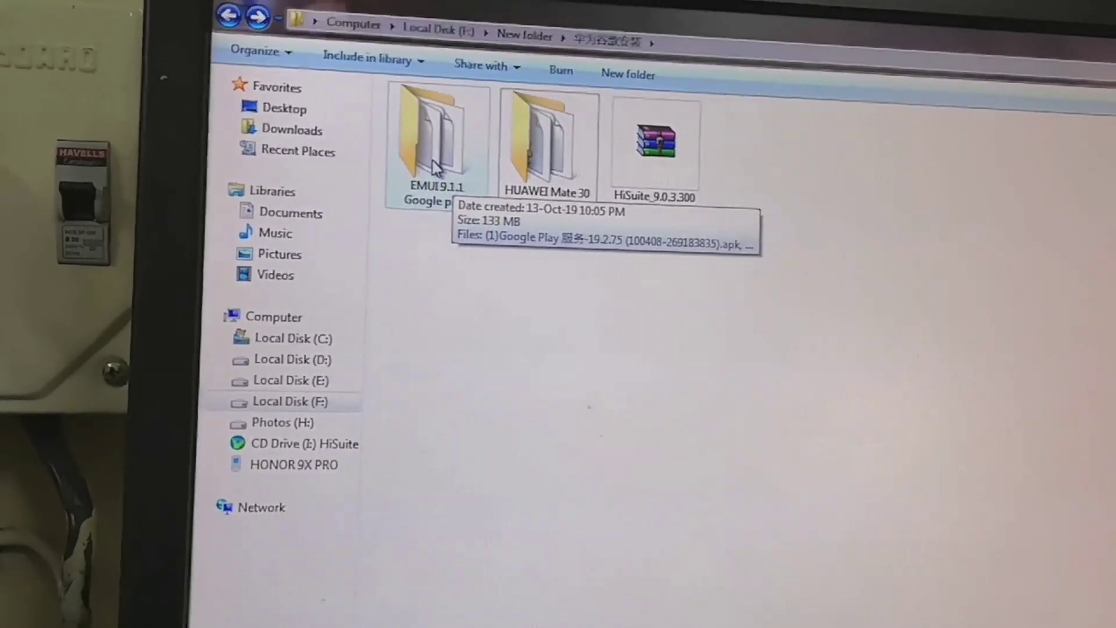
- Check the apk files inside the EMUI 9.1.1 Google pack folder and return to its parent
left_click(445, 187)
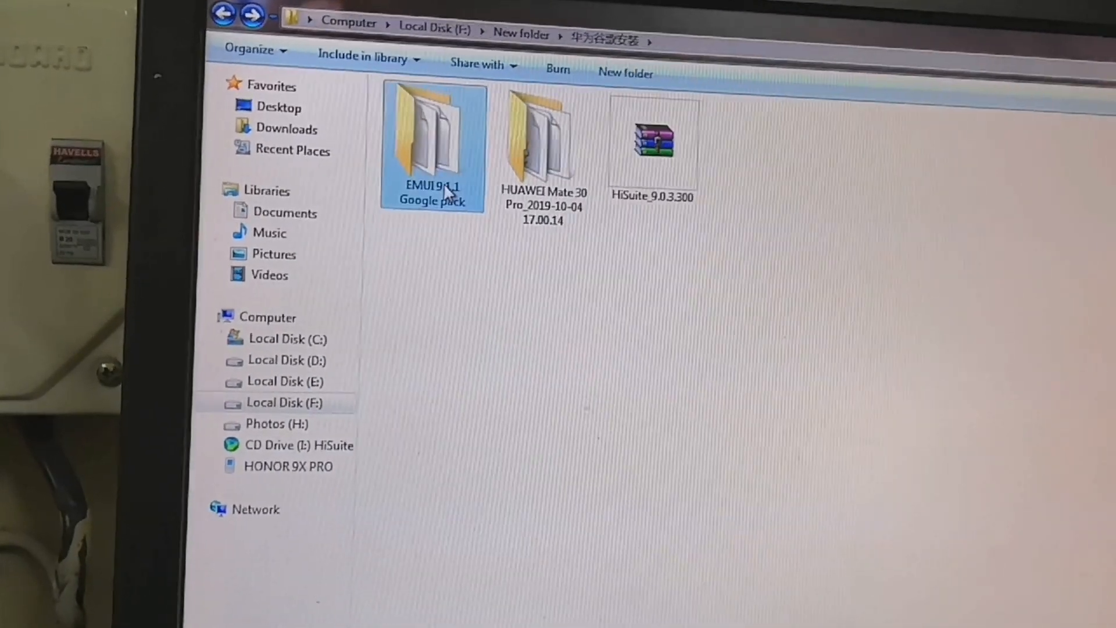
double_click(445, 188)
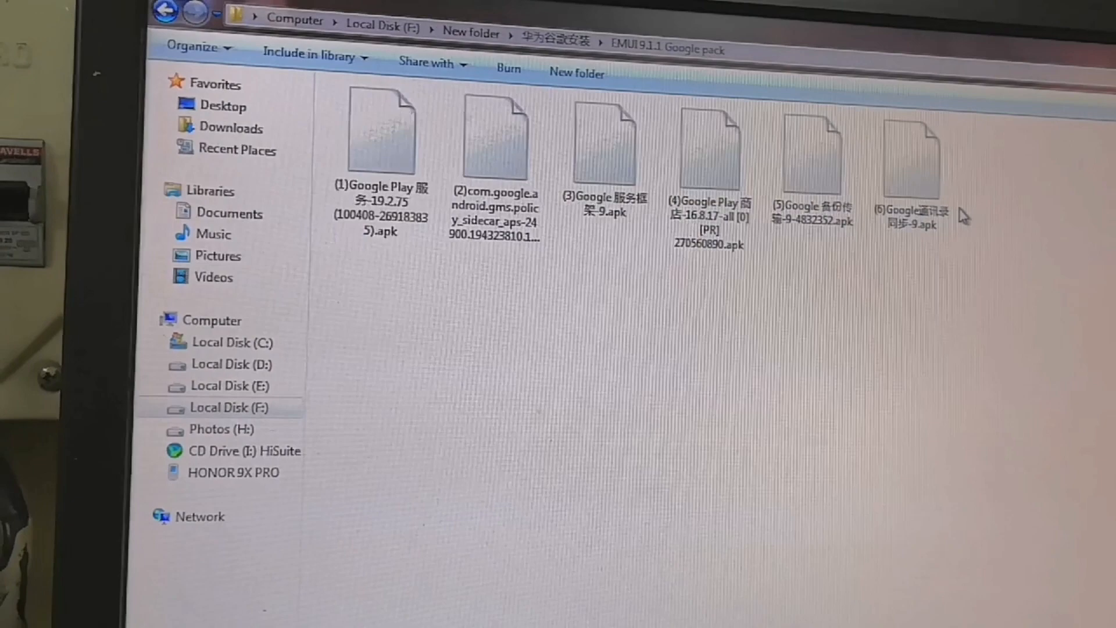
key("BackSpace")
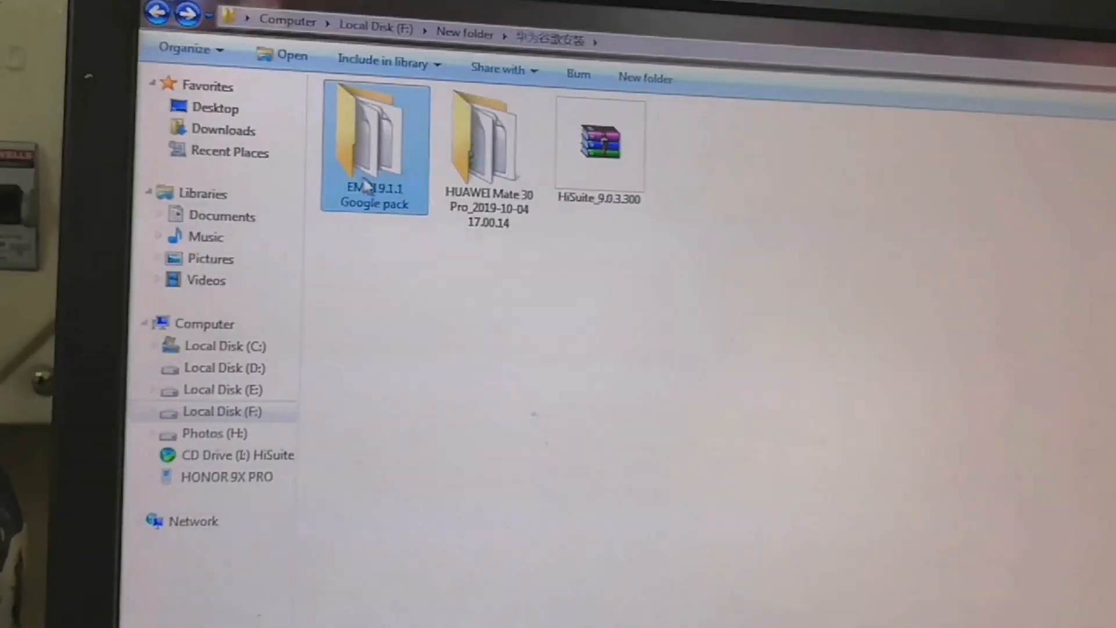
- Copy the EMUI 9.1.1 Google pack folder and prepare to paste it into the HONOR 9X PRO internal storage
right_click(371, 188)
left_click(439, 565)
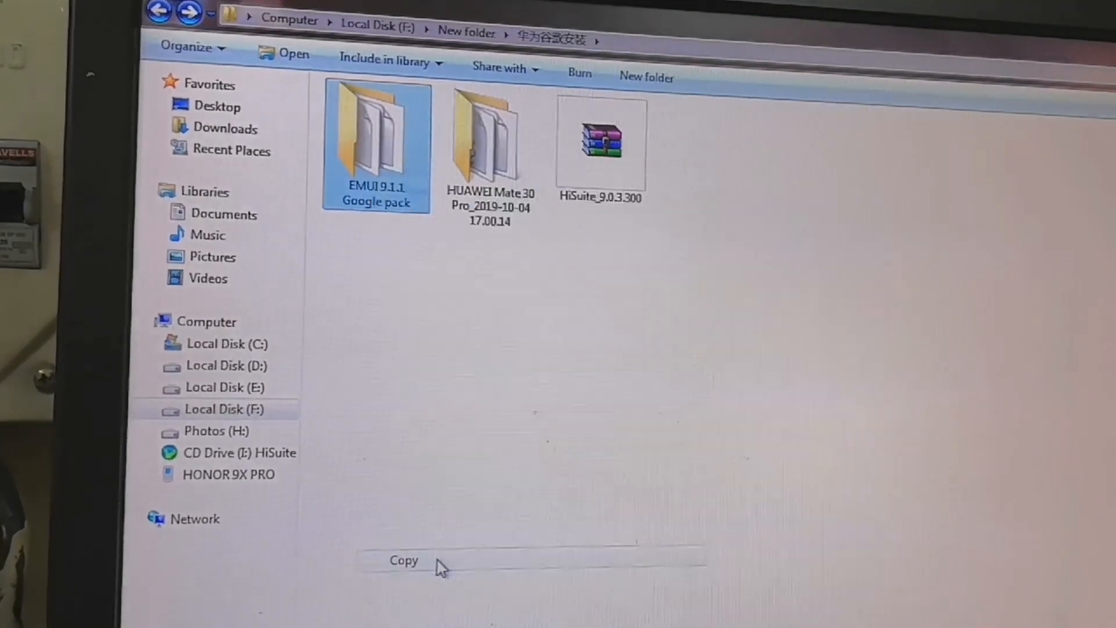
right_click(378, 188)
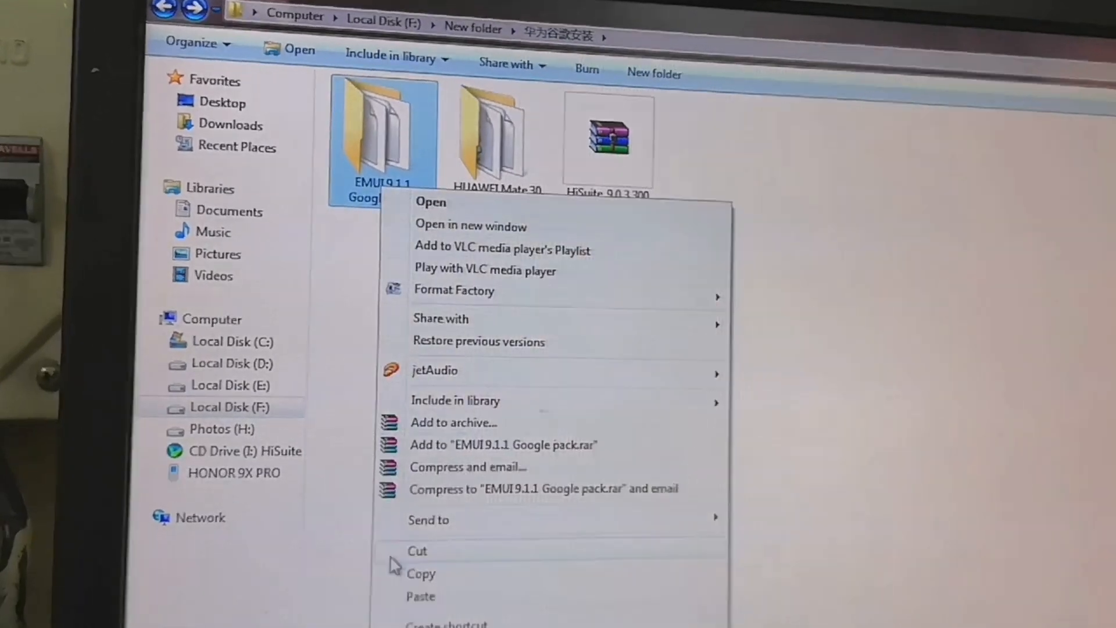
left_click(425, 576)
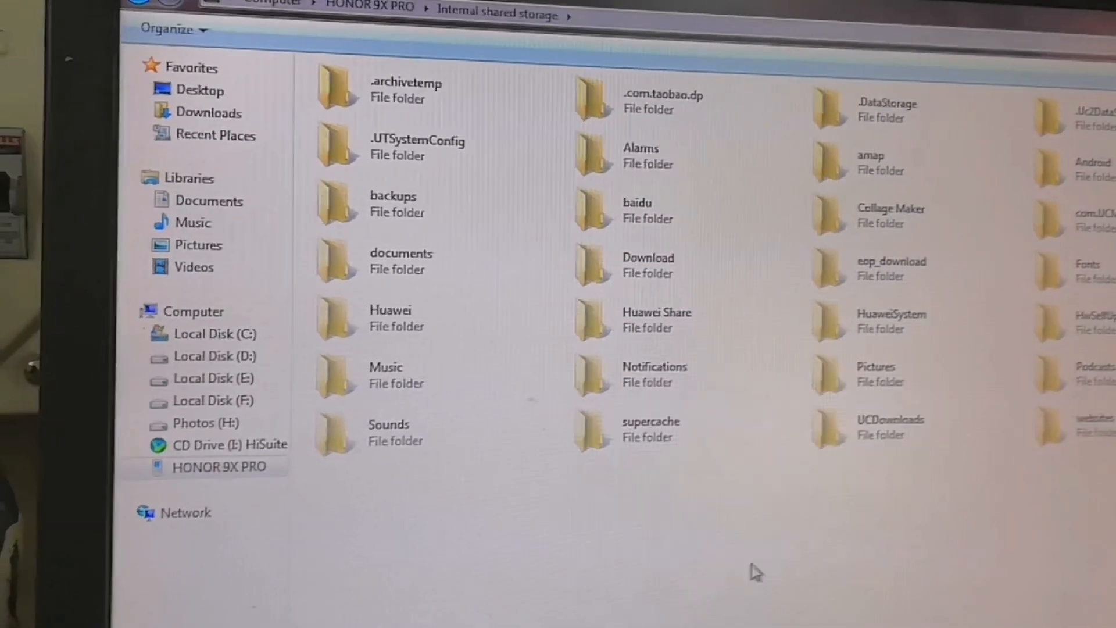
right_click(755, 568)
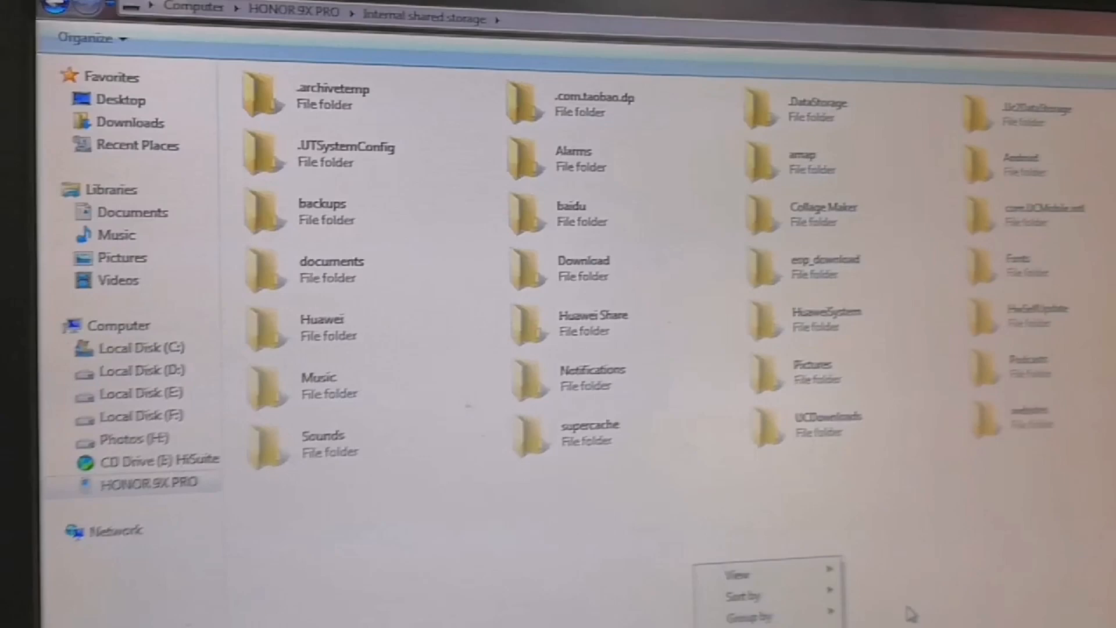